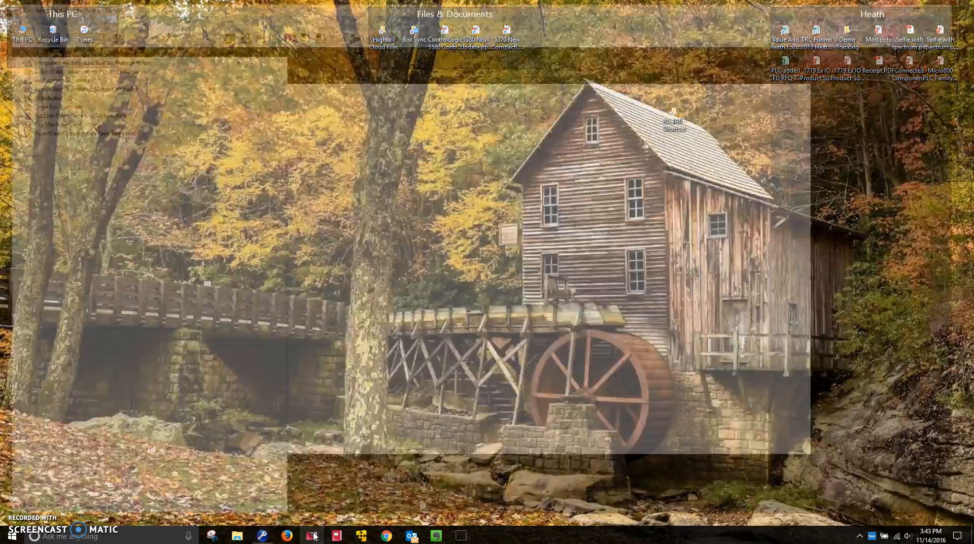
# Step: Decline the Internet connection for updates and create a new generic workspace with hardware named Plant
pyautogui.click(564, 296)
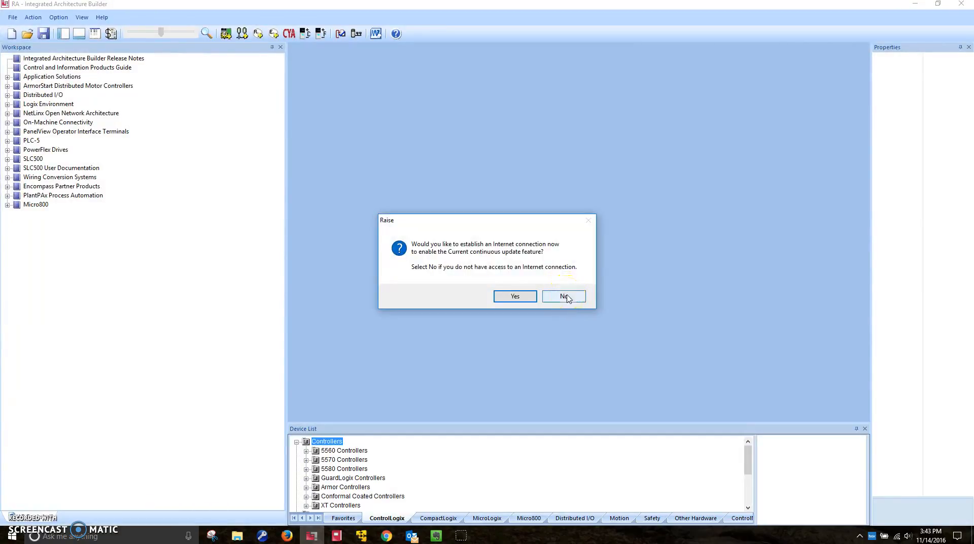
pyautogui.click(567, 297)
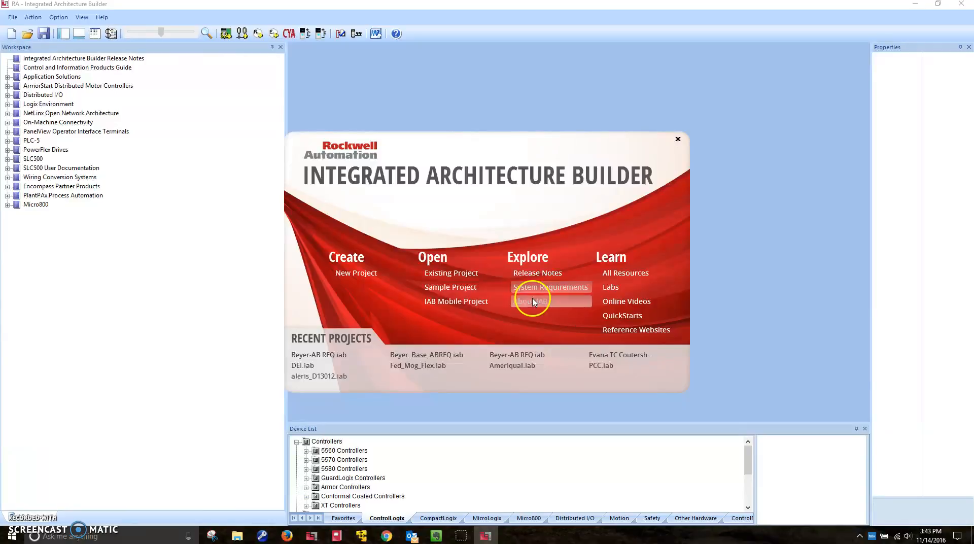
pyautogui.click(349, 273)
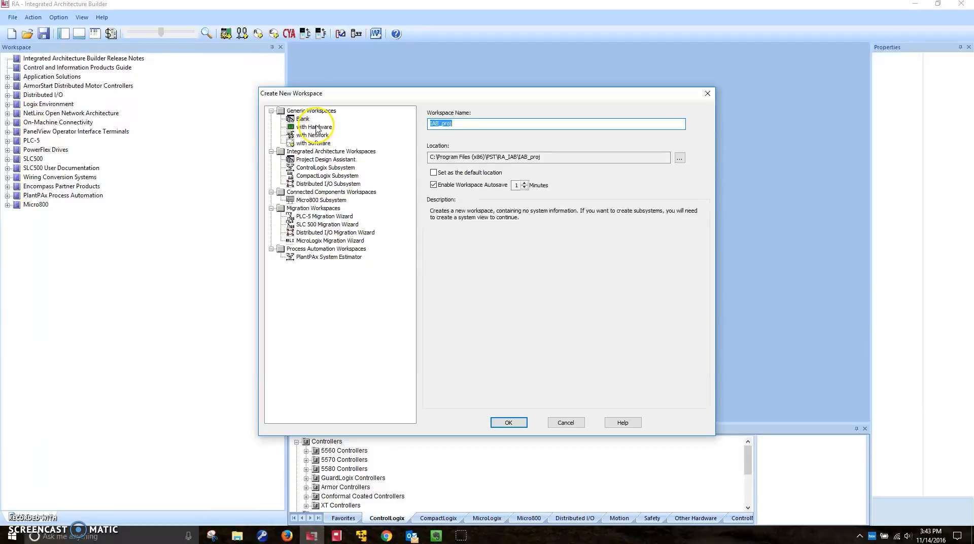
pyautogui.click(315, 127)
pyautogui.doubleClick(459, 123)
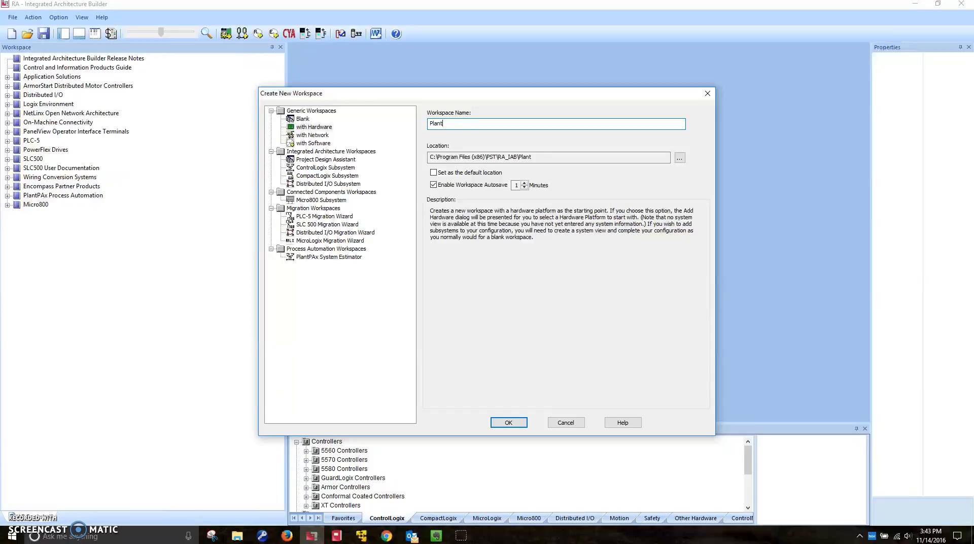
pyautogui.click(515, 422)
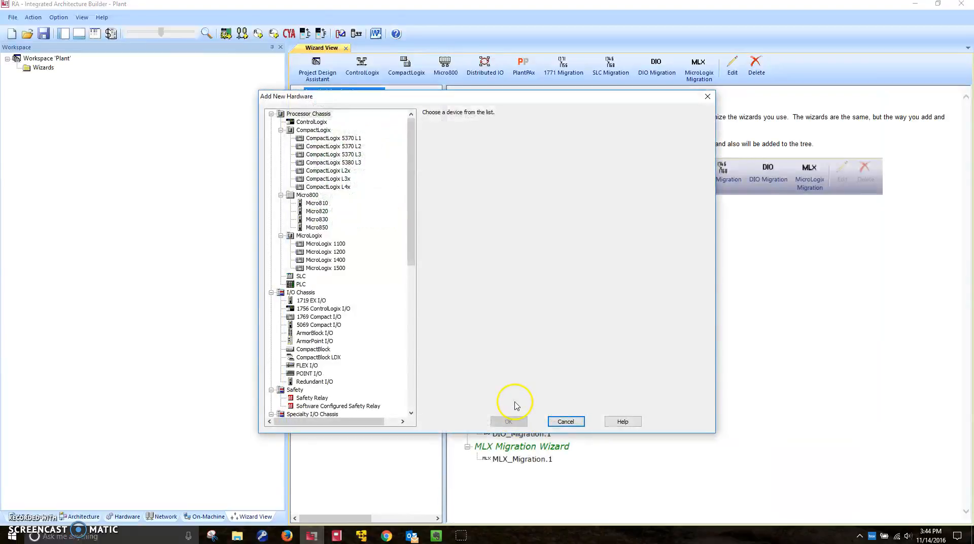
# Step: Add a CompactLogix 5370 L1 processor chassis as the workspace's starting hardware, with its default name
pyautogui.moveTo(409, 175)
pyautogui.mouseDown()
pyautogui.moveTo(413, 294)
pyautogui.moveTo(424, 165)
pyautogui.moveTo(402, 171)
pyautogui.mouseUp()
pyautogui.click(353, 139)
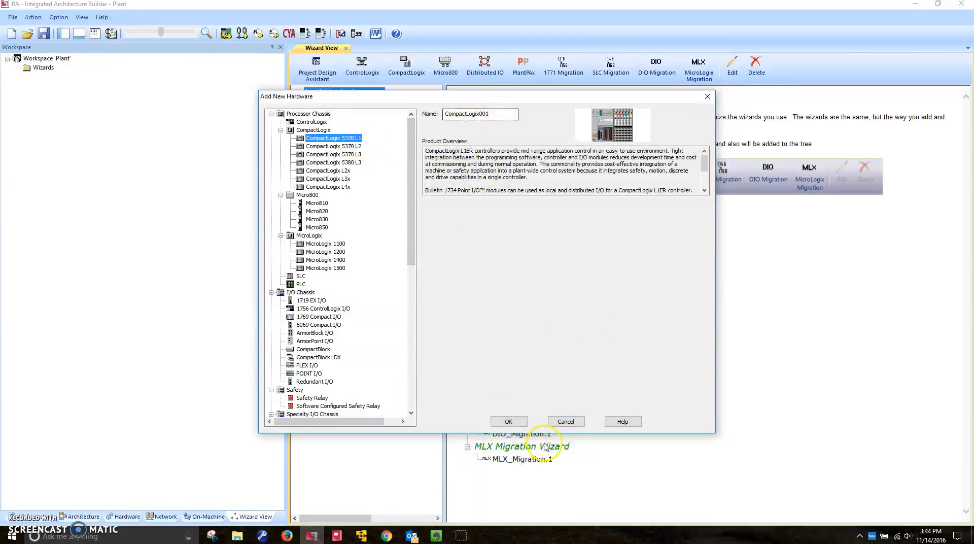
pyautogui.click(507, 420)
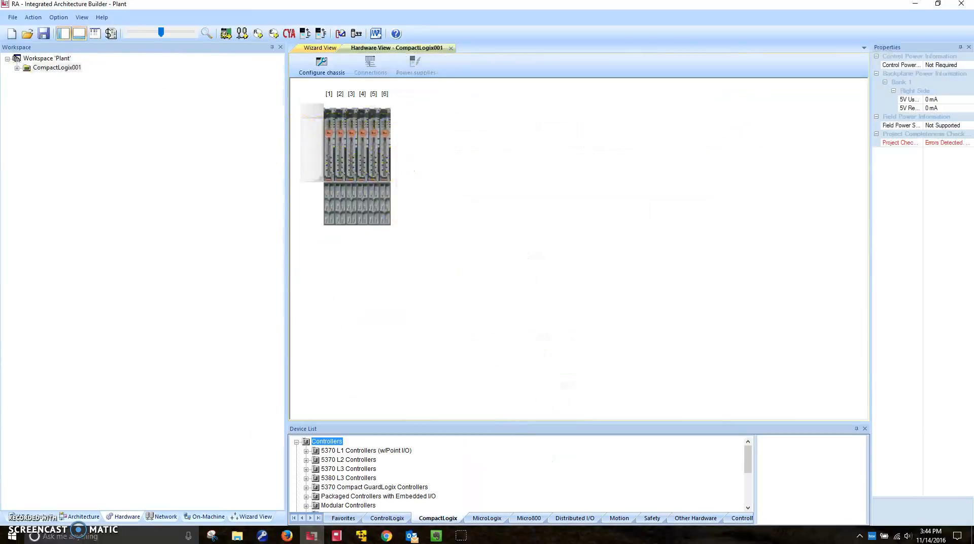
# Step: Place a 1769-L16ER-BB1B controller from the 5370 L1 controllers into the controller position of the CompactLogix001 chassis
pyautogui.click(17, 68)
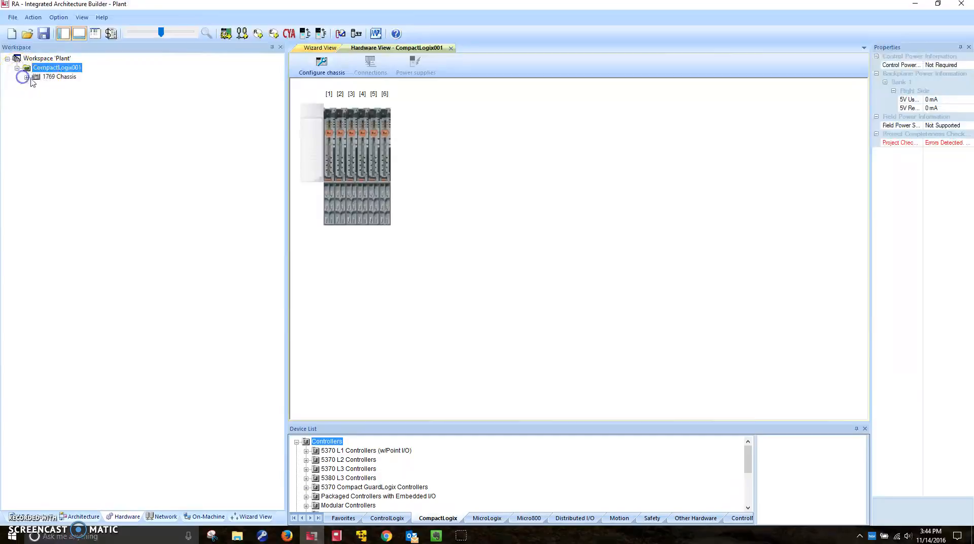
pyautogui.click(26, 77)
pyautogui.click(17, 68)
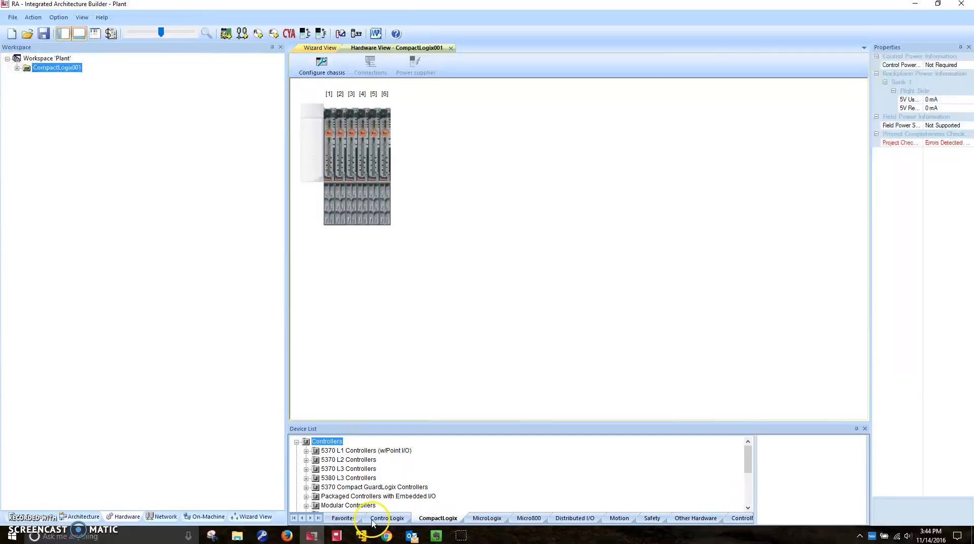
pyautogui.click(305, 451)
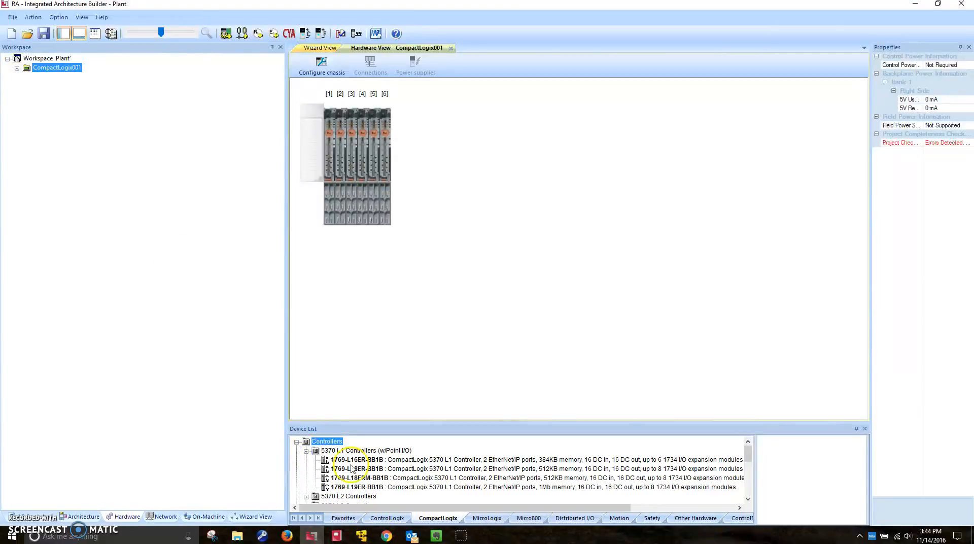
pyautogui.click(401, 460)
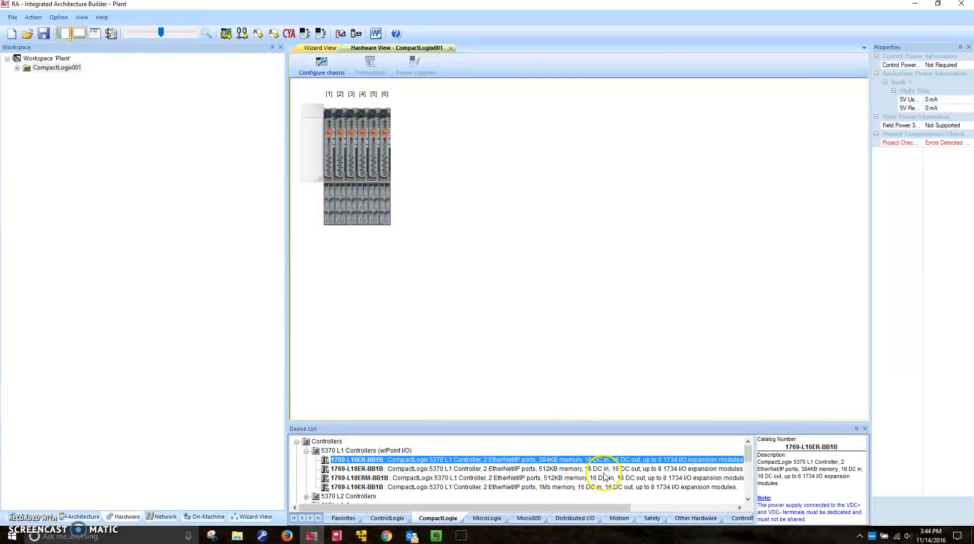
pyautogui.moveTo(615, 460); pyautogui.dragTo(308, 152)
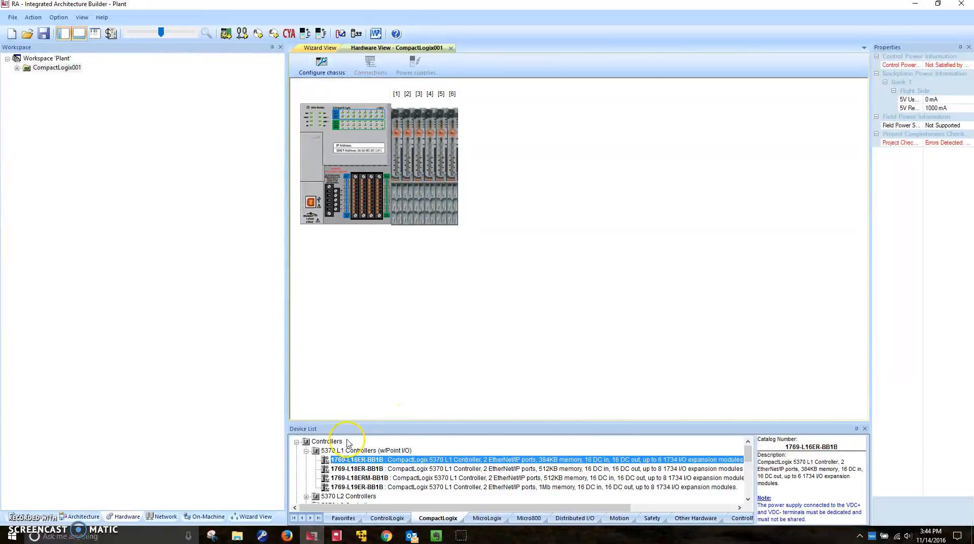
# Step: Place two 1734-IA4 120V AC 4-point digital input modules from Point I/O (L1 Chassis) into slots 1 and 2
pyautogui.scroll(-2, 333, 471)
pyautogui.scroll(-2, 331, 476)
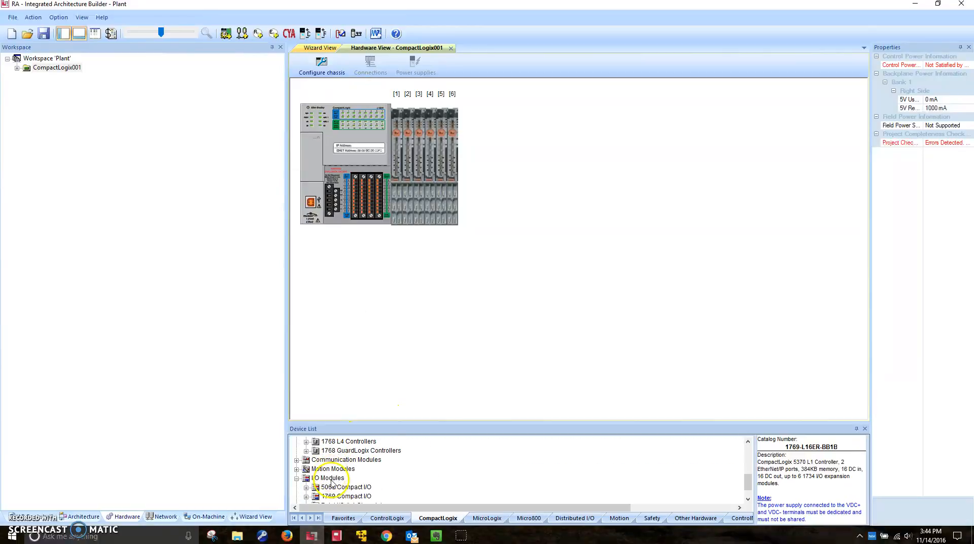
pyautogui.scroll(-1, 328, 479)
pyautogui.scroll(1, 325, 481)
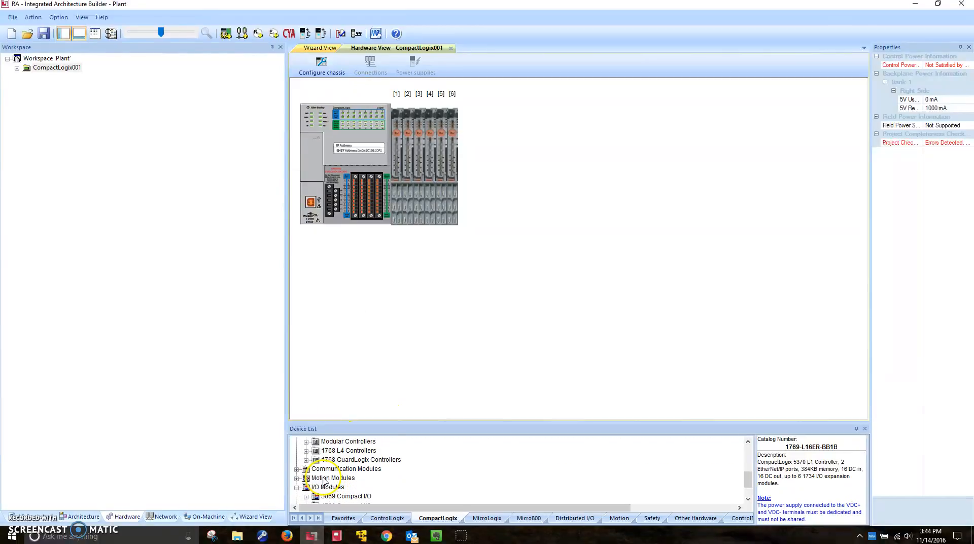
pyautogui.scroll(-1, 333, 484)
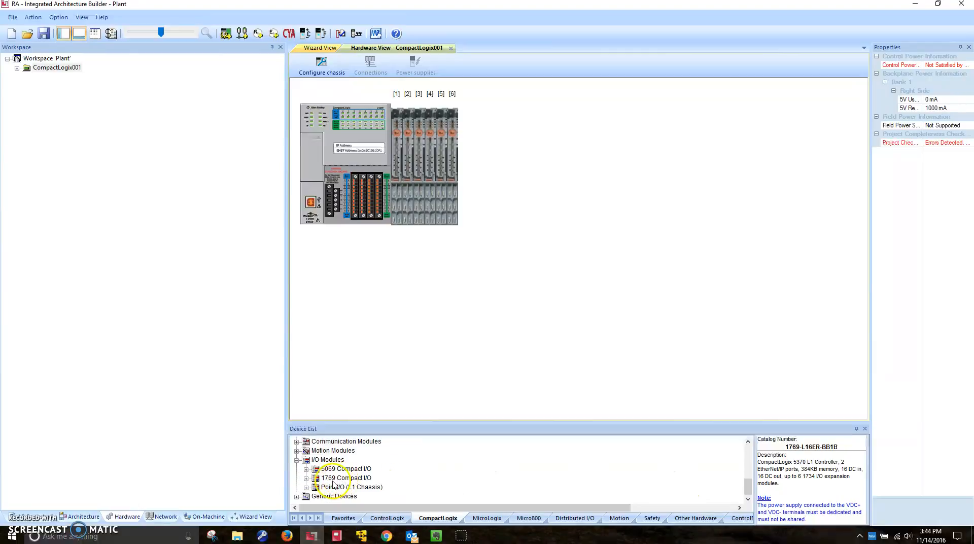
pyautogui.click(305, 487)
pyautogui.click(316, 477)
pyautogui.click(325, 487)
pyautogui.click(396, 489)
pyautogui.moveTo(396, 491); pyautogui.dragTo(398, 160)
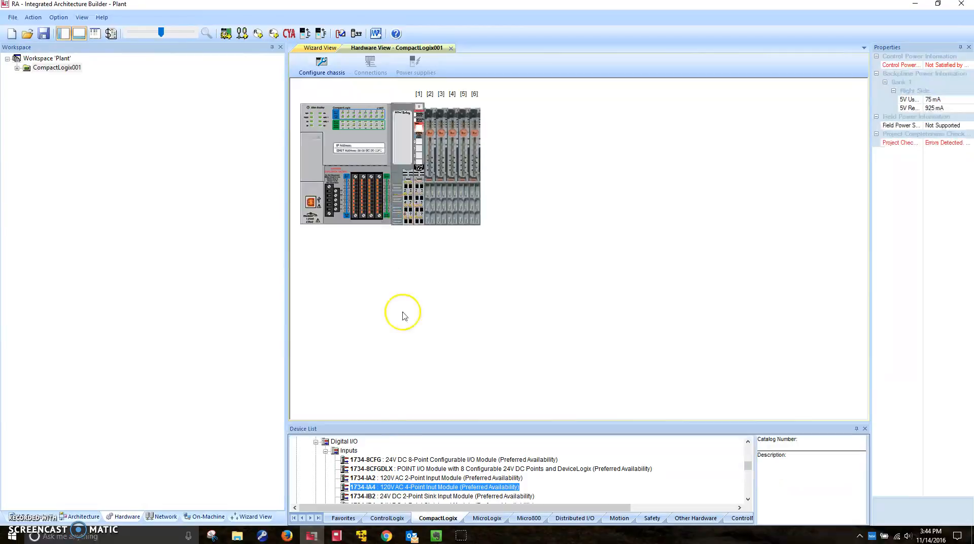
pyautogui.moveTo(419, 491); pyautogui.dragTo(430, 142)
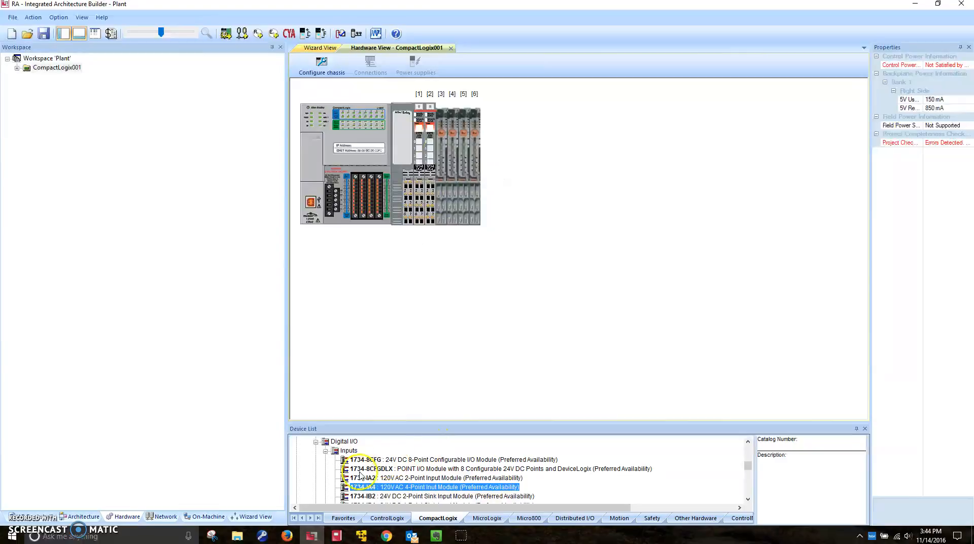
# Step: Place a 1734-IE2C 2-point analog current input module into slot 3, beside the digital input modules
pyautogui.click(325, 450)
pyautogui.scroll(-7, 335, 466)
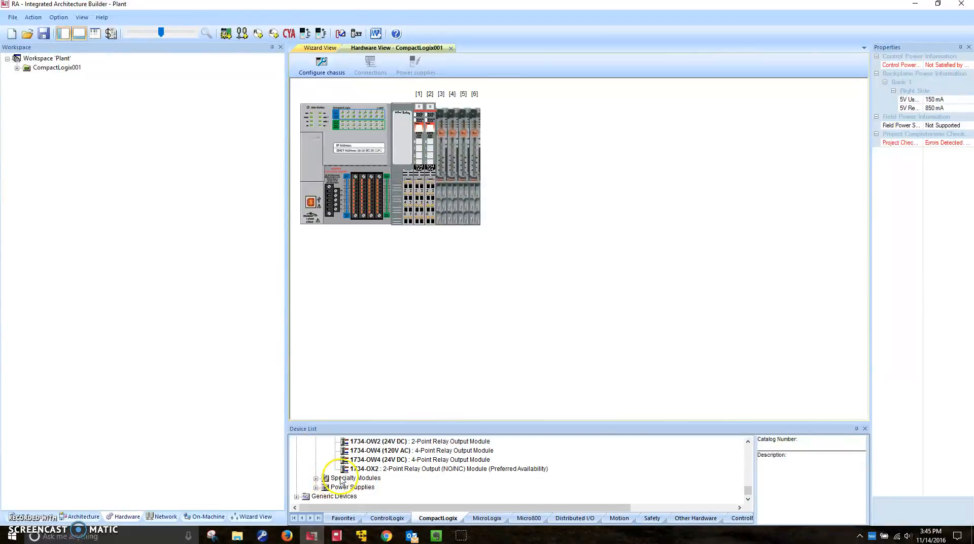
pyautogui.scroll(7, 337, 479)
pyautogui.click(315, 477)
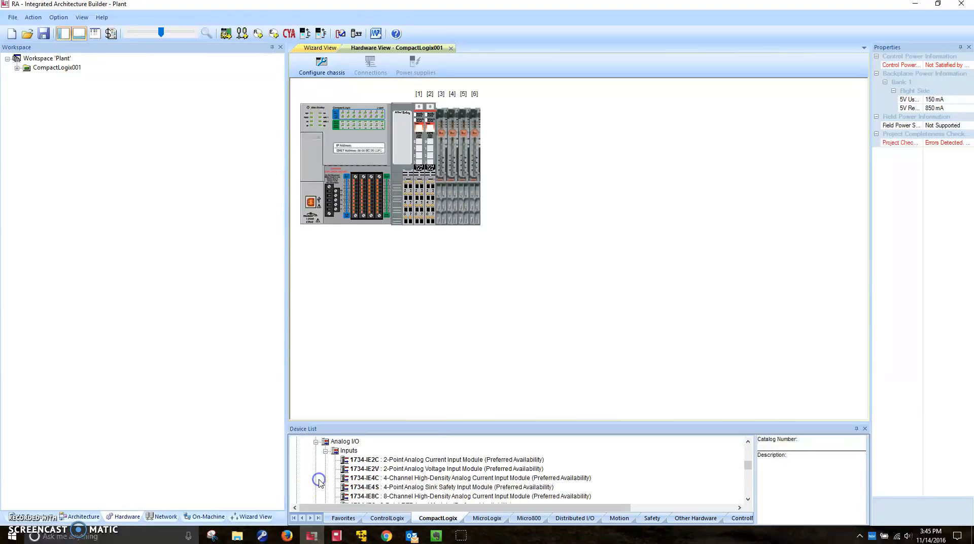
pyautogui.moveTo(365, 459); pyautogui.dragTo(472, 178)
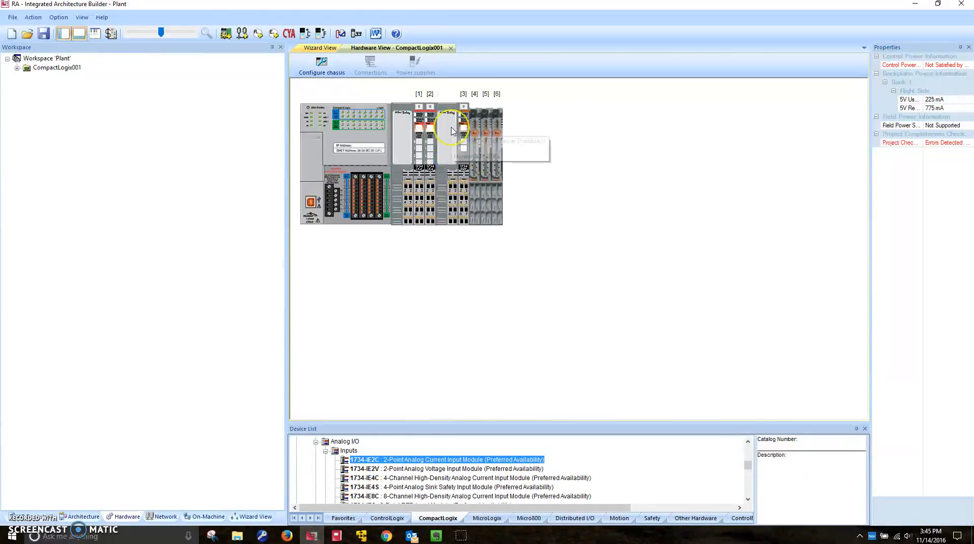
# Step: In the chassis configuration, reduce the number of 1734 Point I/O modules to 3
pyautogui.click(324, 65)
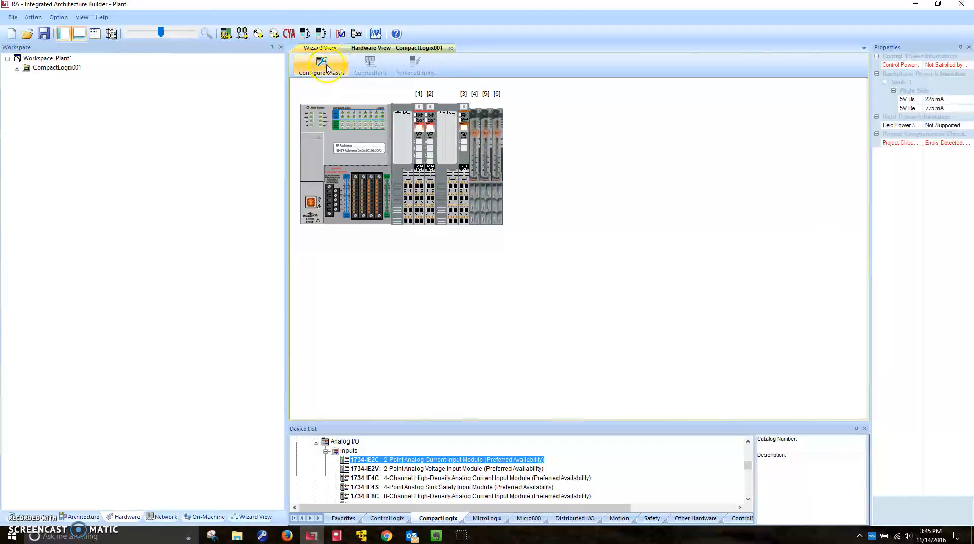
pyautogui.click(480, 232)
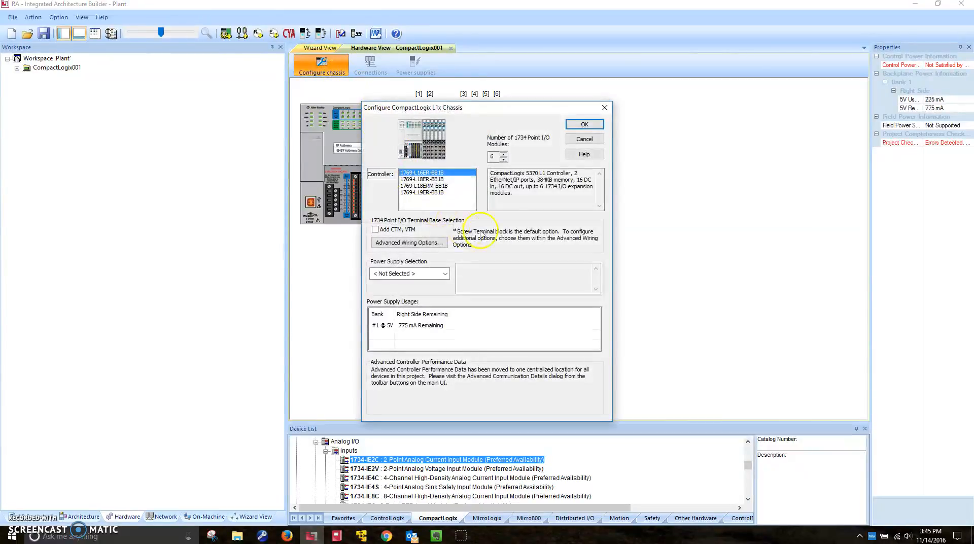
pyautogui.click(504, 160)
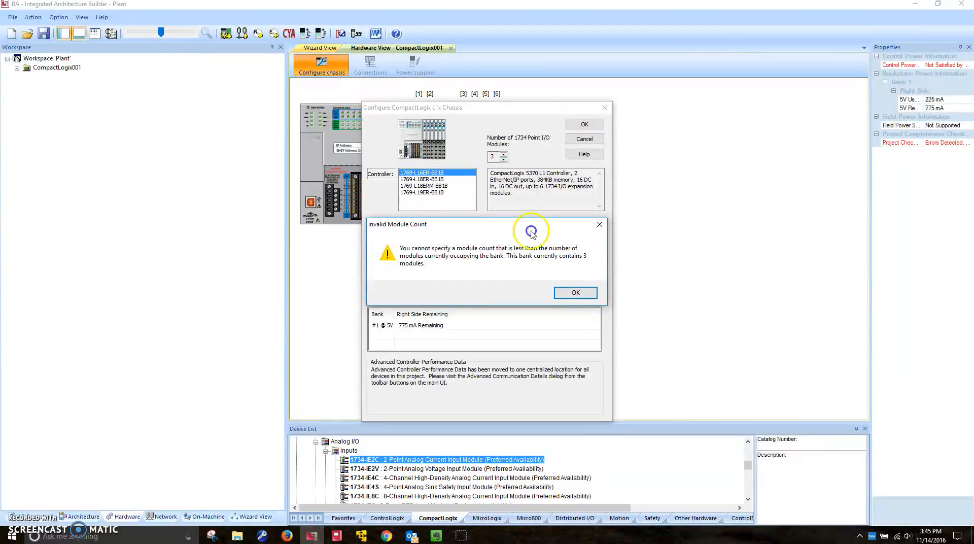
pyautogui.click(575, 293)
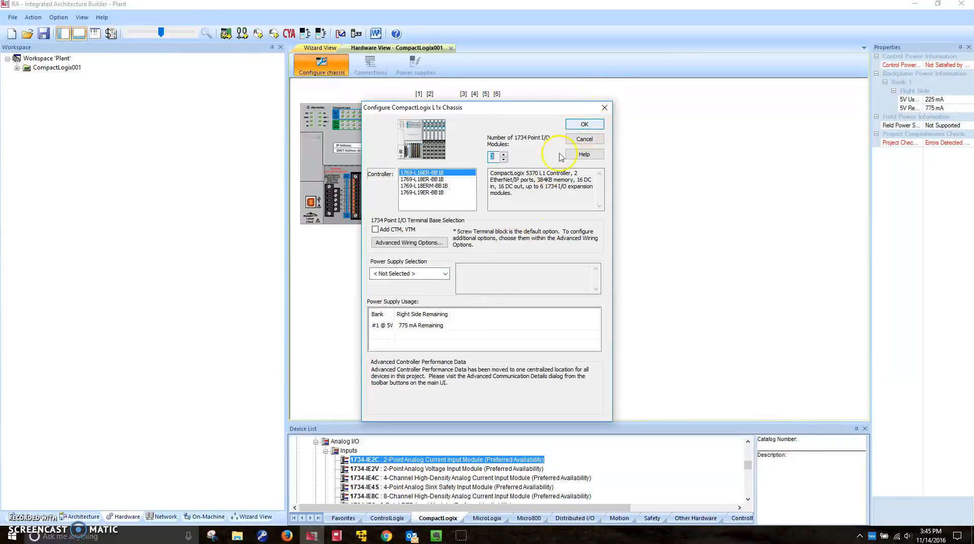
# Step: Set the default wiring method to Spring, 2 Piece, 2 Wire, apply it to all modules, and confirm the chassis configuration
pyautogui.click(409, 242)
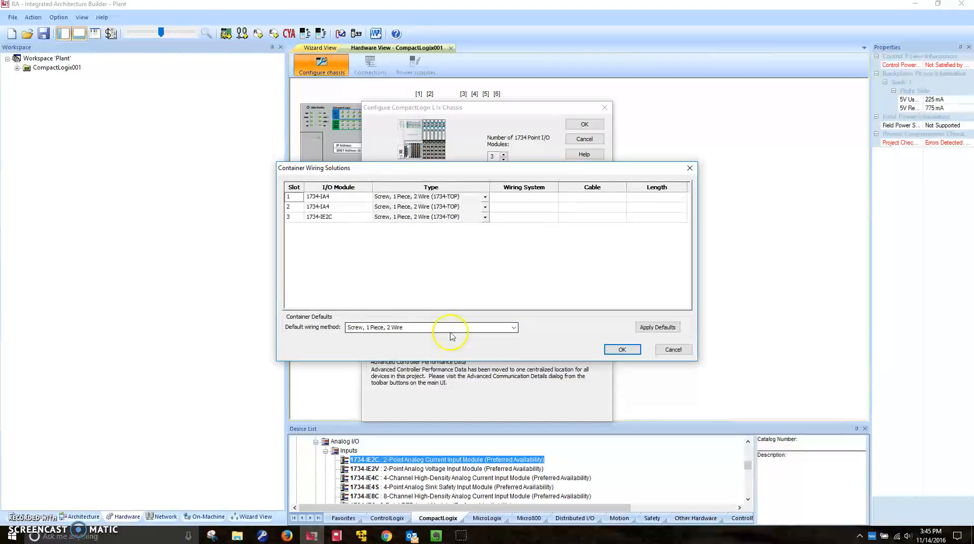
pyautogui.click(513, 328)
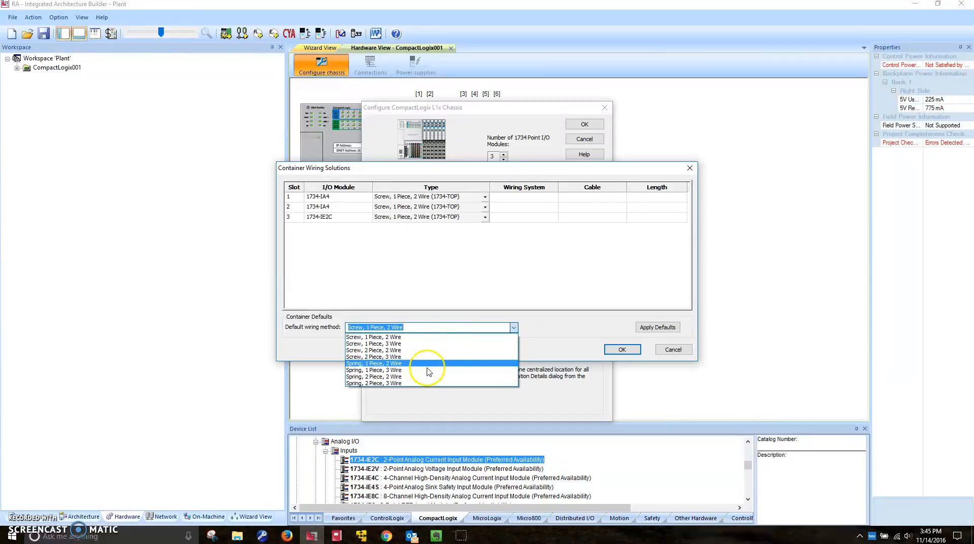
pyautogui.click(429, 376)
pyautogui.click(657, 327)
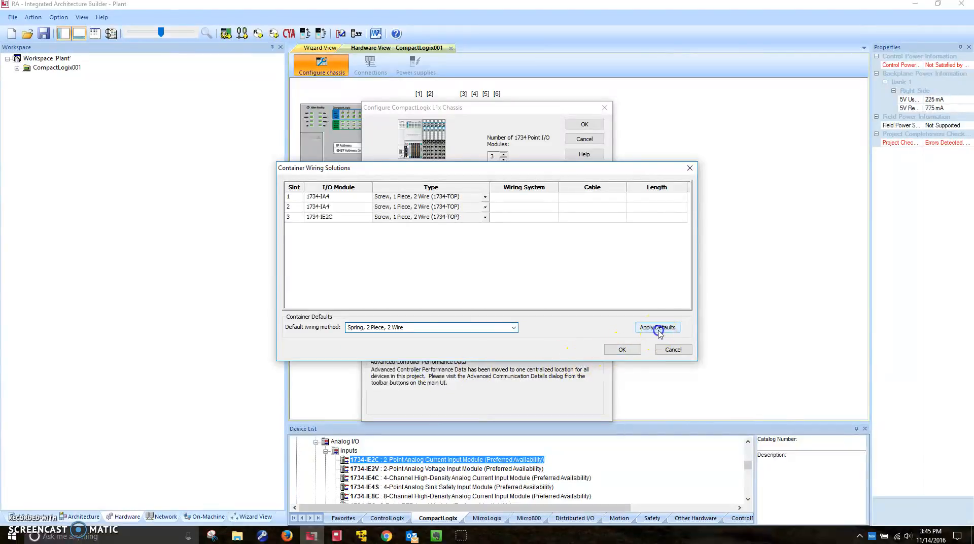
pyautogui.click(622, 350)
pyautogui.click(592, 125)
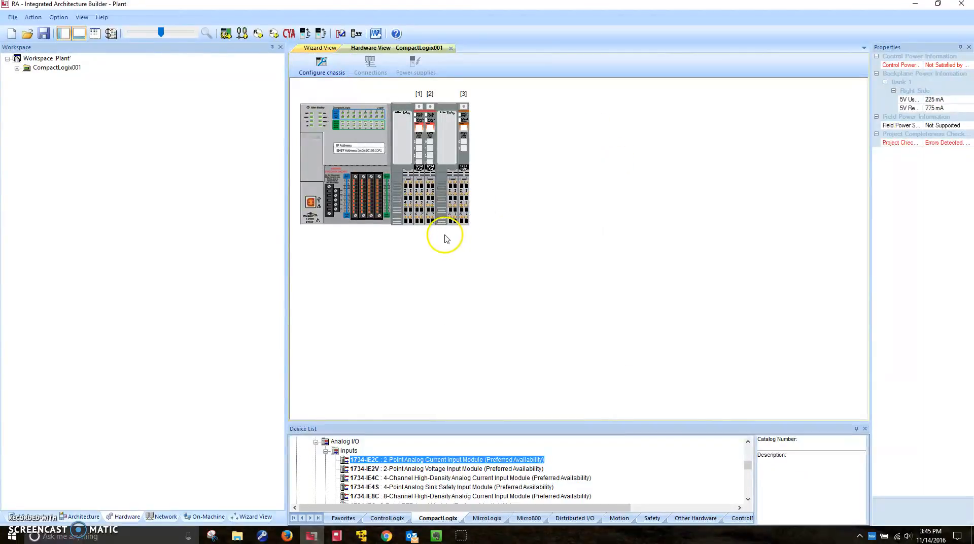
pyautogui.rightClick(330, 205)
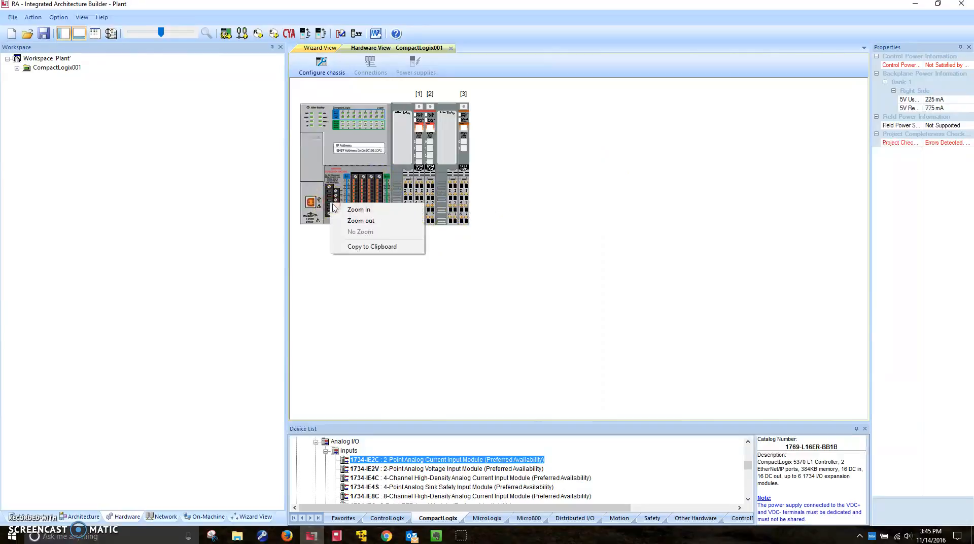
pyautogui.click(385, 274)
pyautogui.rightClick(387, 274)
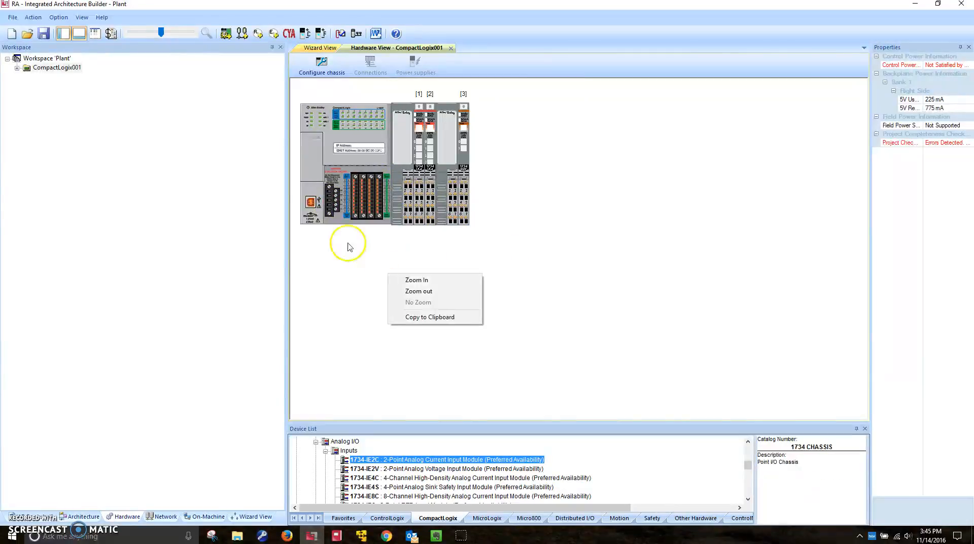
pyautogui.click(319, 208)
pyautogui.rightClick(317, 210)
pyautogui.rightClick(304, 253)
pyautogui.click(307, 228)
pyautogui.rightClick(310, 232)
pyautogui.click(300, 231)
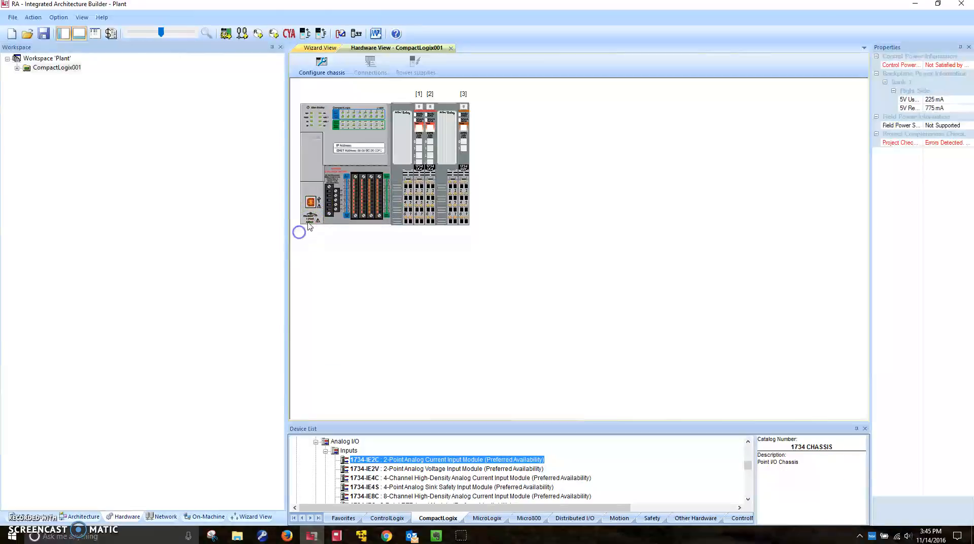
pyautogui.rightClick(312, 209)
pyautogui.click(319, 202)
pyautogui.rightClick(326, 228)
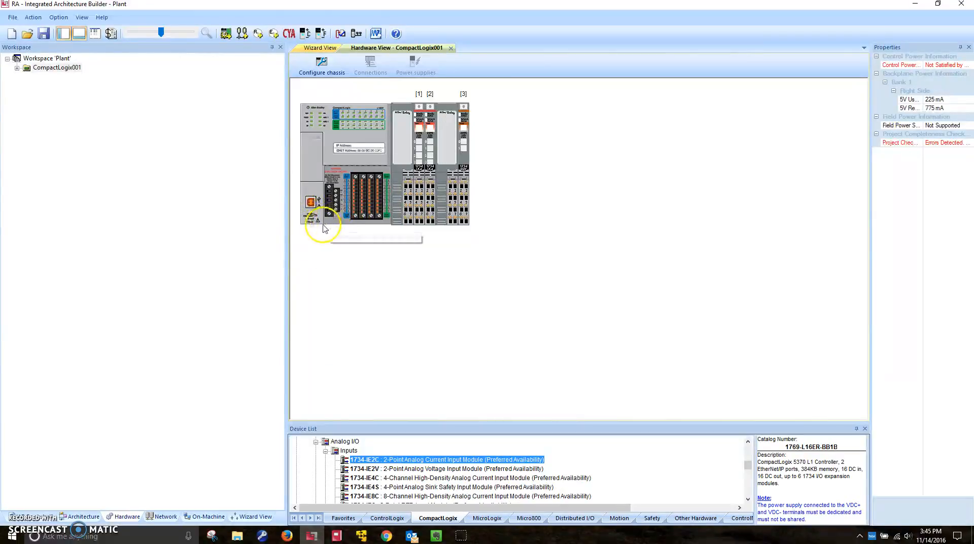
pyautogui.rightClick(313, 215)
pyautogui.click(314, 218)
pyautogui.rightClick(311, 220)
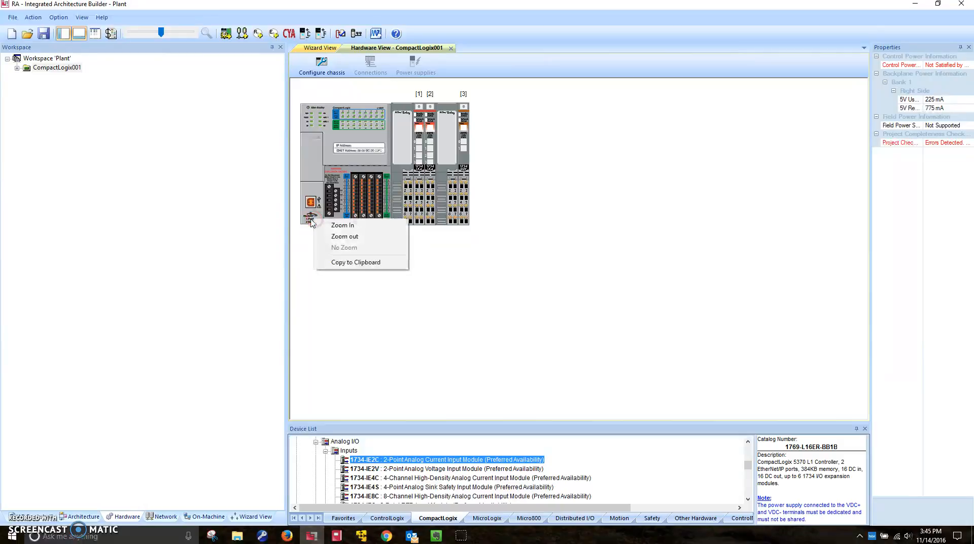
pyautogui.click(528, 213)
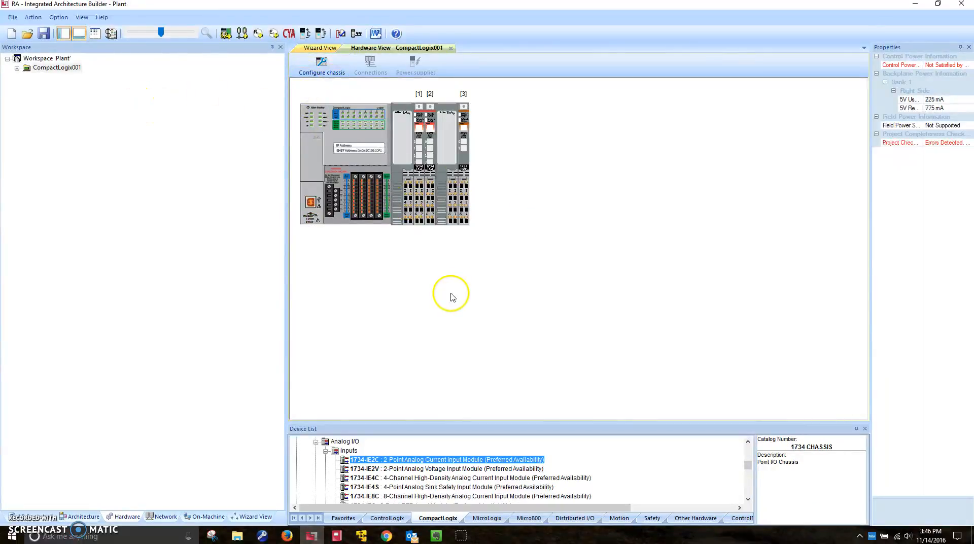
# Step: Review the items and prices in the project bill of material, and check the project's export options
pyautogui.click(16, 68)
pyautogui.click(110, 33)
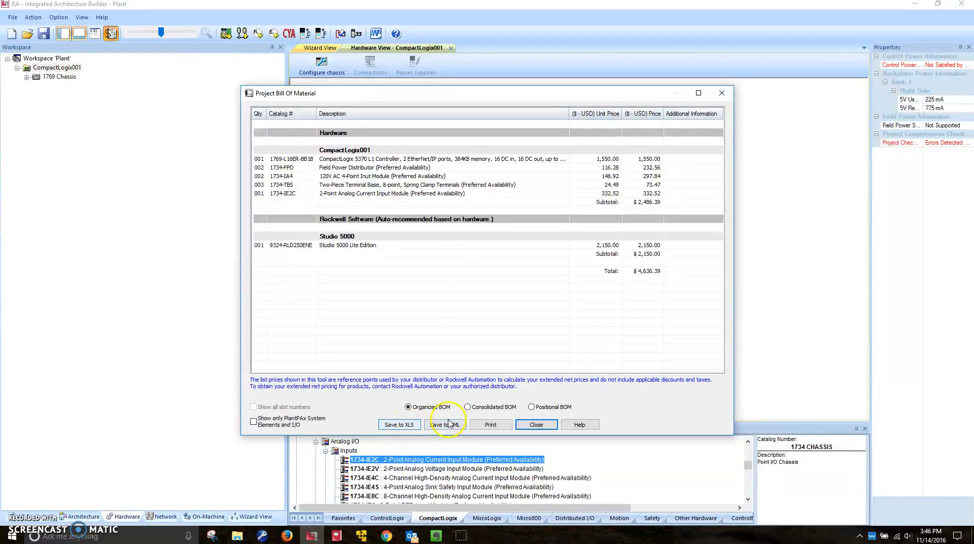
pyautogui.click(537, 425)
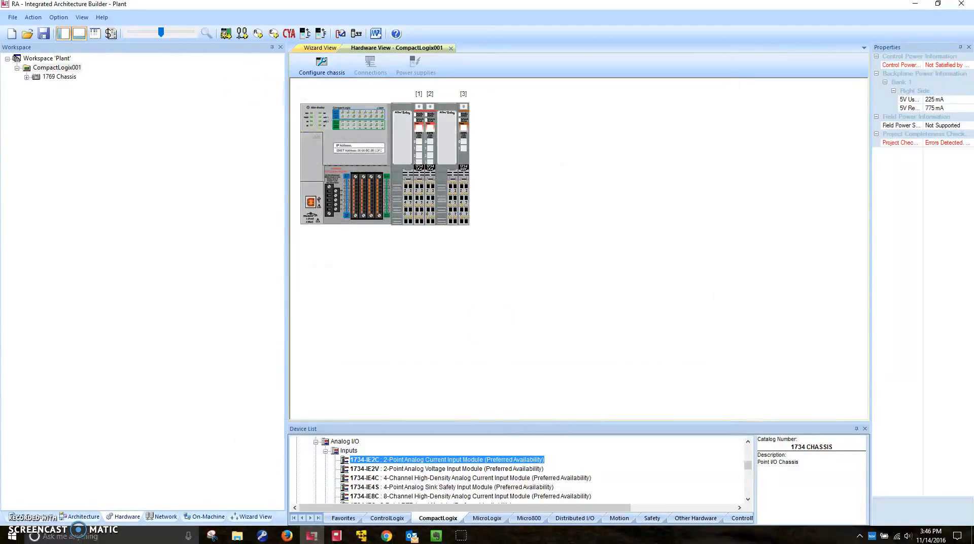
pyautogui.click(12, 17)
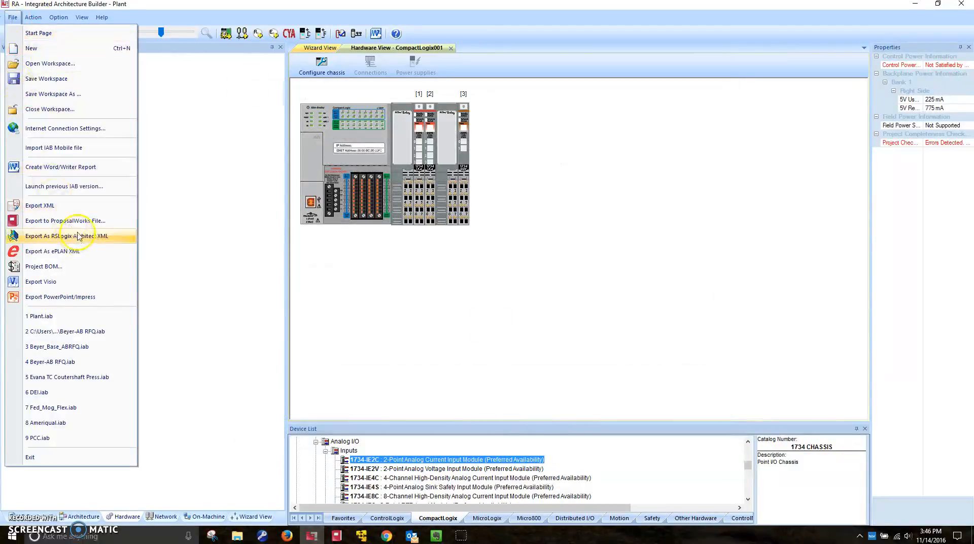
pyautogui.click(403, 245)
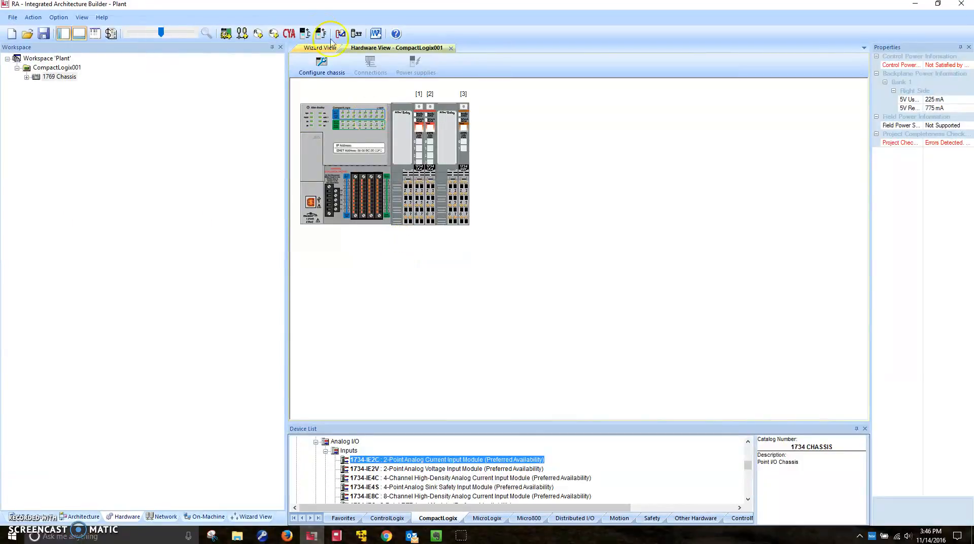
# Step: Look through the device types offered for new hardware, without adding any
pyautogui.click(230, 35)
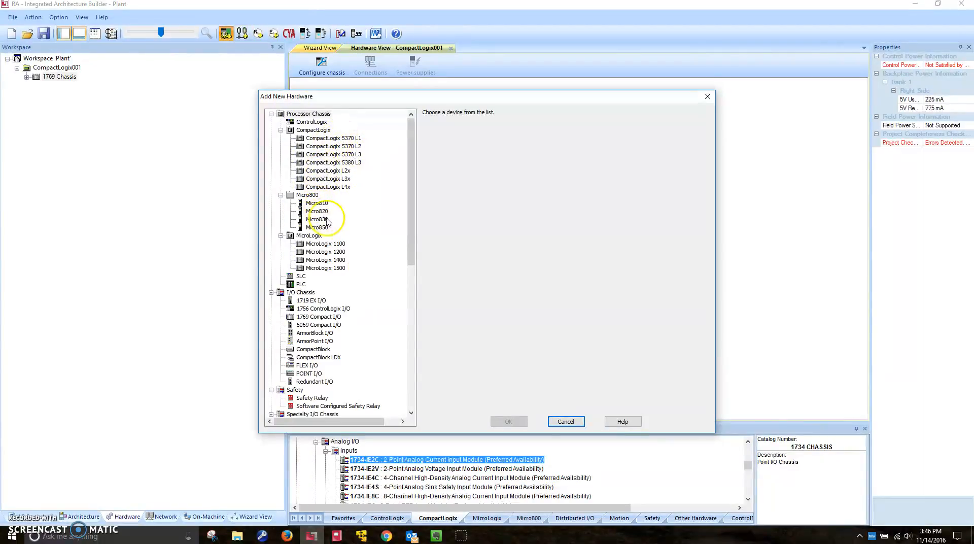
pyautogui.click(411, 243)
pyautogui.moveTo(411, 243); pyautogui.dragTo(400, 350)
pyautogui.moveTo(406, 304); pyautogui.dragTo(409, 153)
pyautogui.click(566, 422)
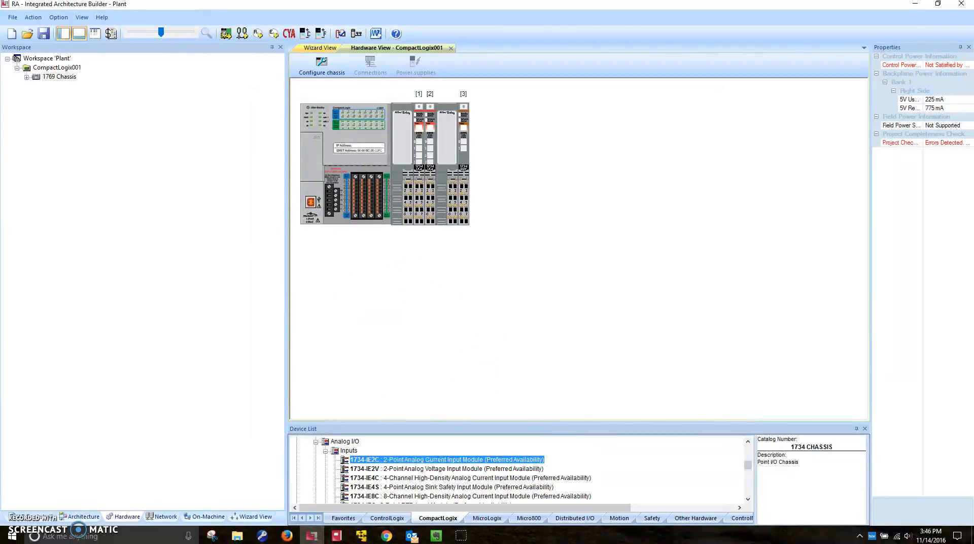